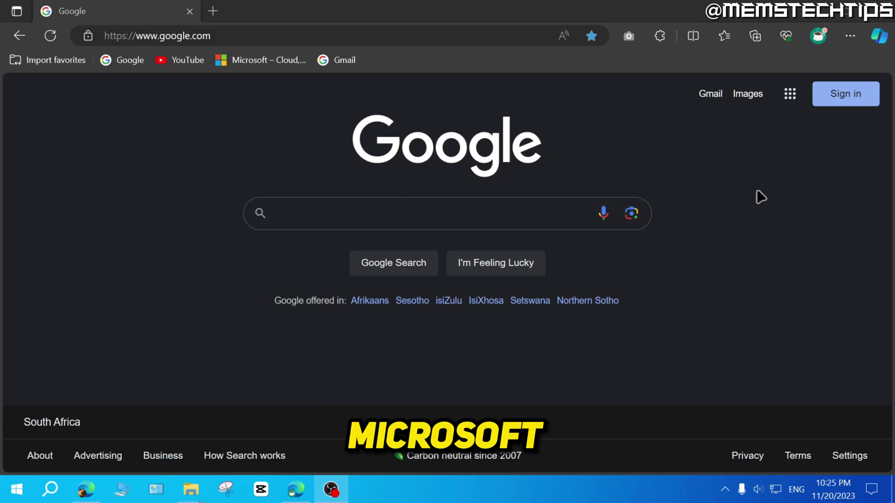
# Open Edge settings on the Cookies and site permissions page listing all permissions
pyautogui.click(850, 37)
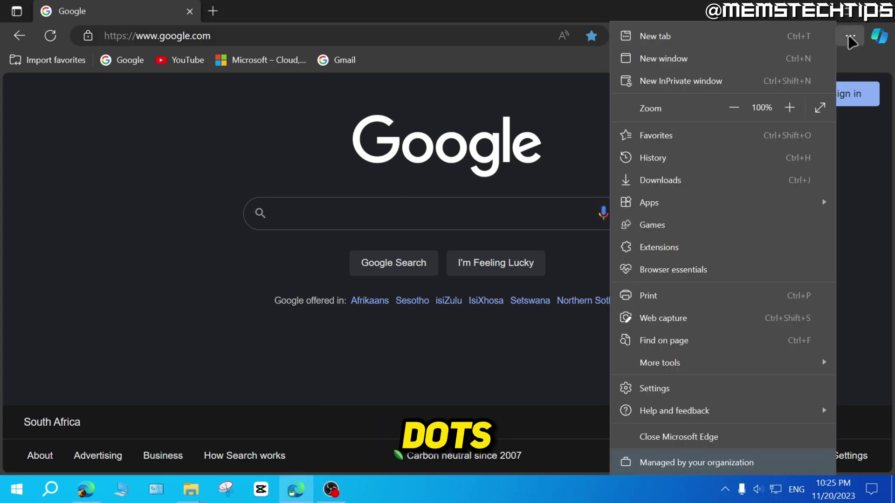
pyautogui.click(703, 392)
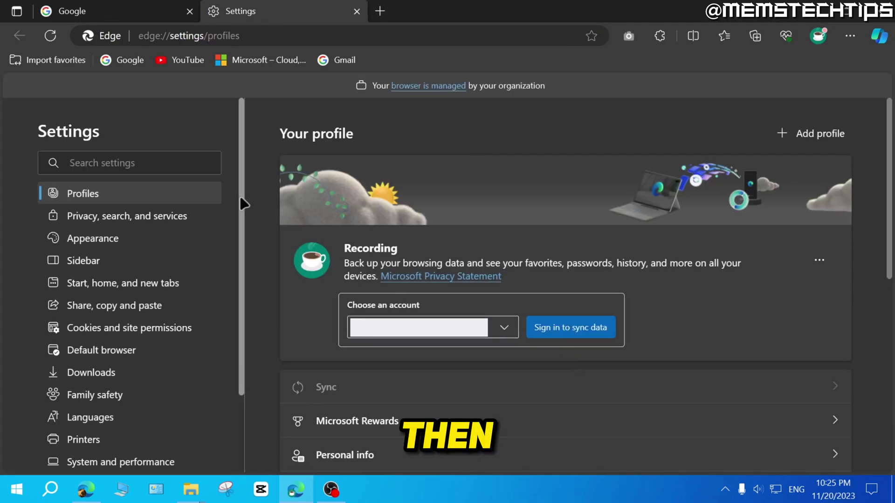
pyautogui.scroll(-3, 239, 232)
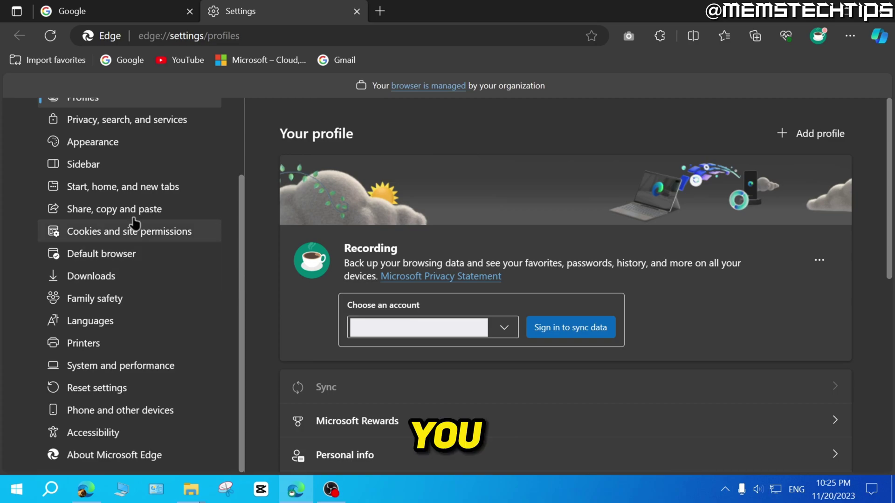
pyautogui.click(191, 236)
pyautogui.scroll(-2, 603, 212)
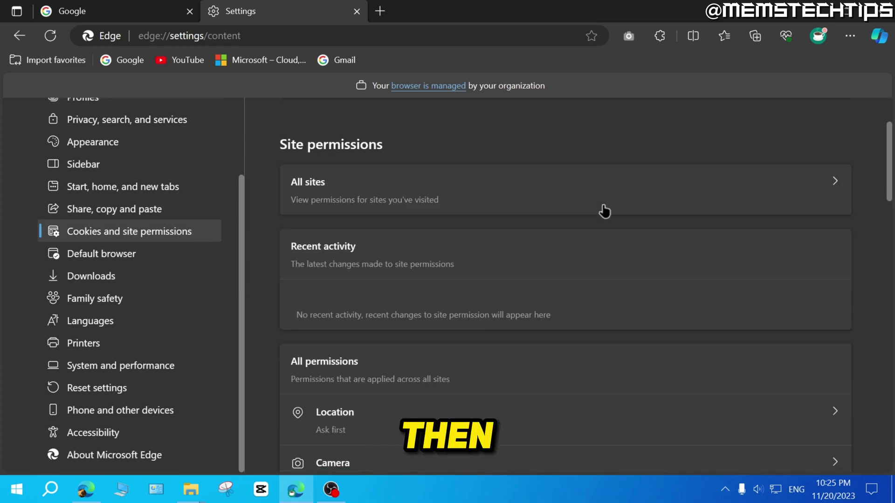
pyautogui.scroll(-2, 603, 210)
pyautogui.scroll(-1, 580, 216)
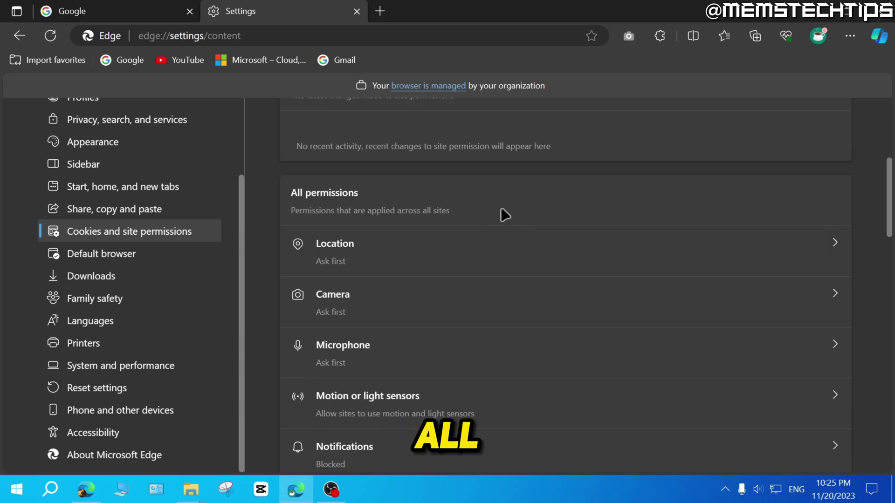
pyautogui.scroll(-2, 501, 211)
pyautogui.scroll(-1, 495, 217)
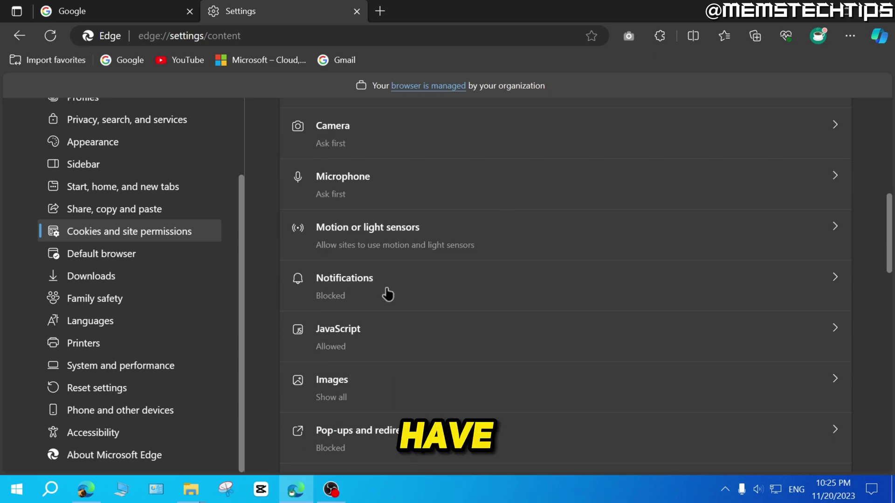
pyautogui.click(356, 285)
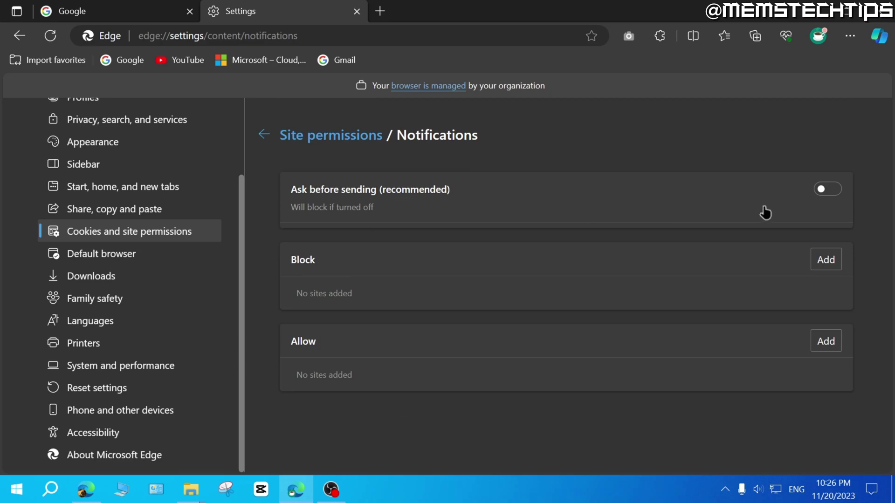
pyautogui.click(822, 190)
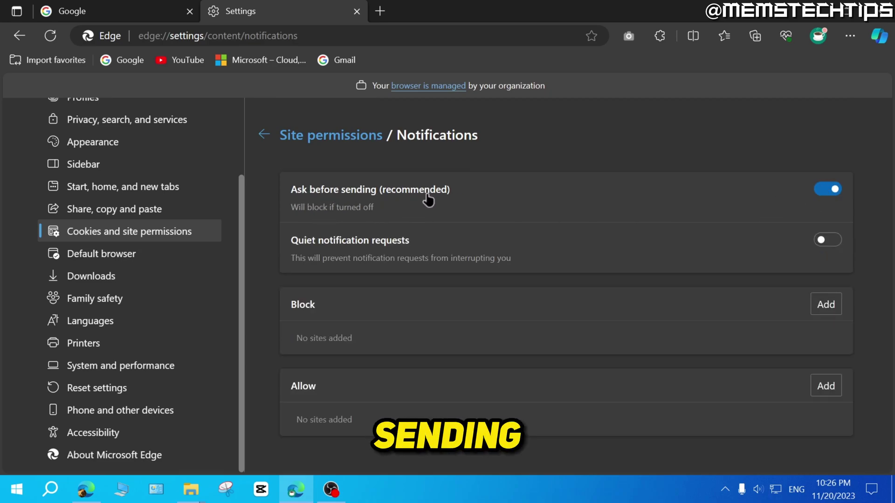
pyautogui.click(828, 190)
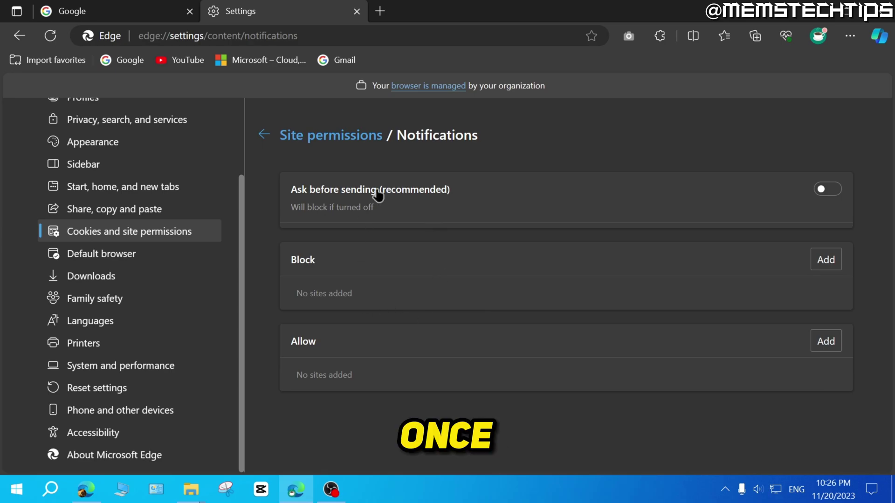
# Go back to the site permissions list and open Pop-ups and redirects
pyautogui.click(314, 137)
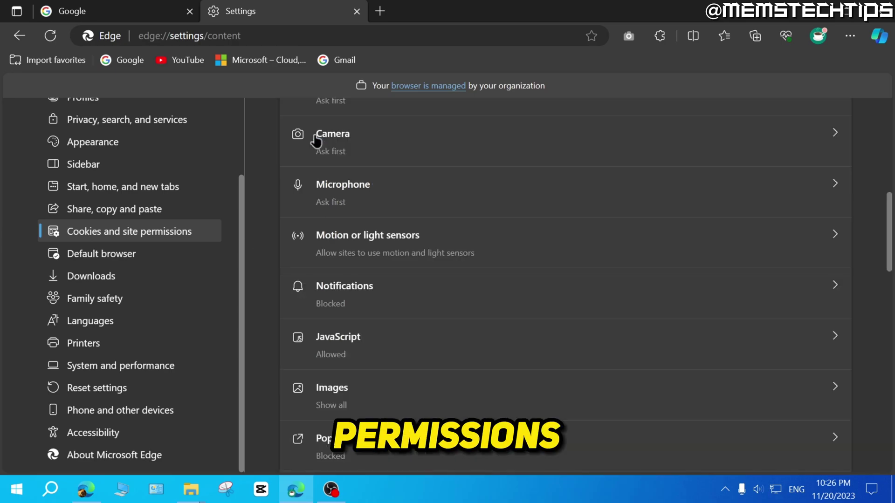
pyautogui.scroll(-2, 458, 274)
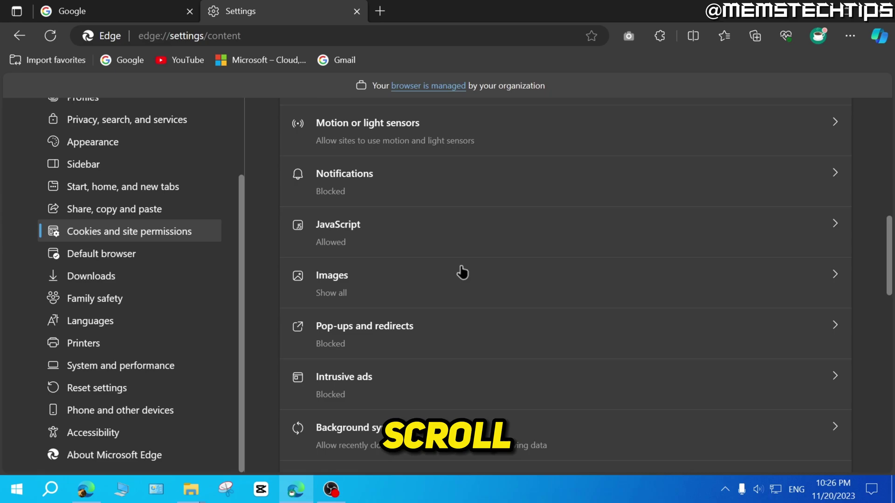
pyautogui.scroll(-1, 461, 270)
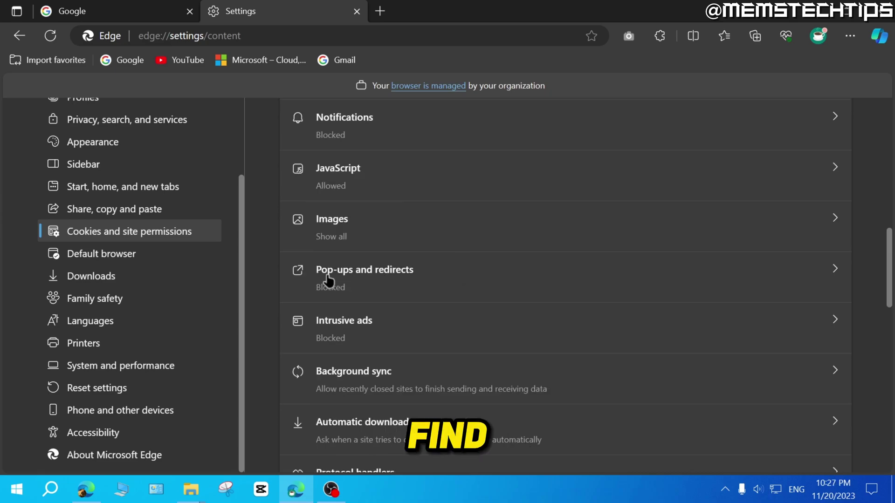
pyautogui.click(345, 282)
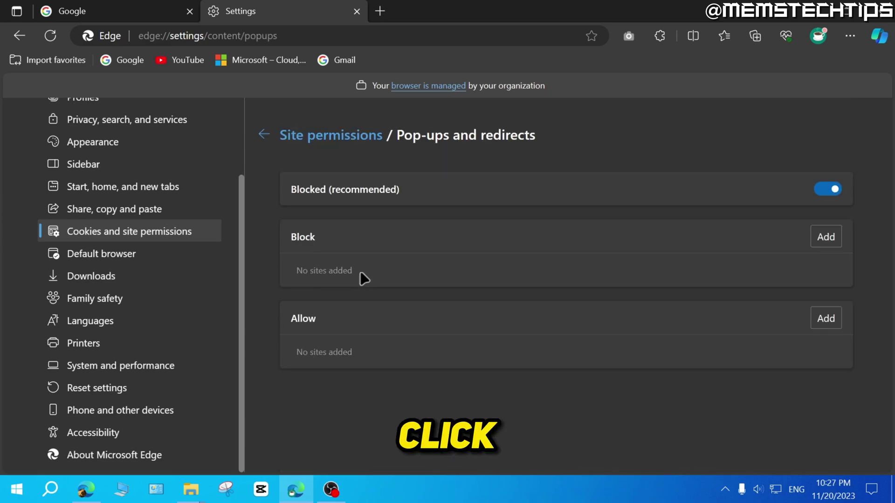
pyautogui.click(825, 192)
pyautogui.click(825, 190)
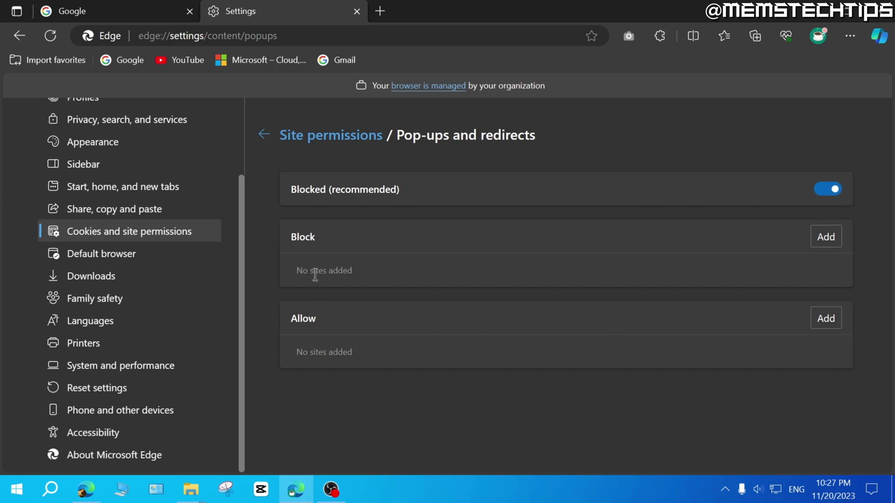
pyautogui.moveTo(295, 273); pyautogui.dragTo(370, 276)
pyautogui.click(294, 358)
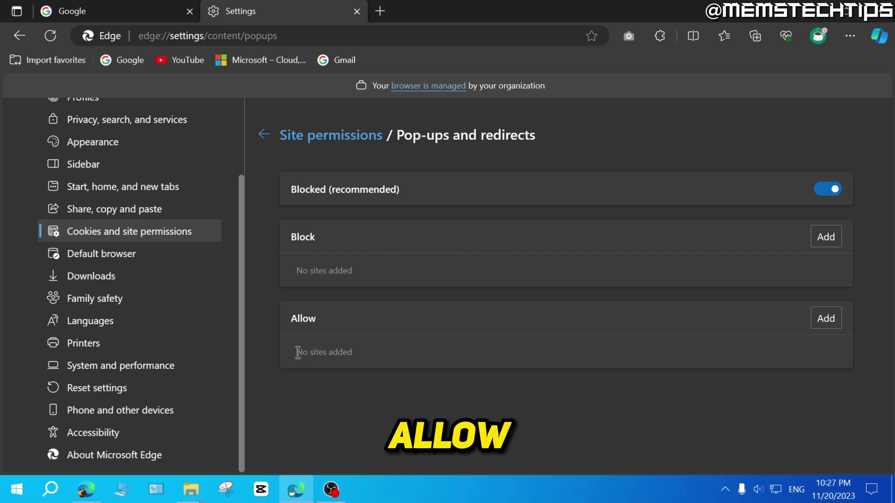
pyautogui.moveTo(296, 352); pyautogui.dragTo(361, 359)
pyautogui.click(339, 219)
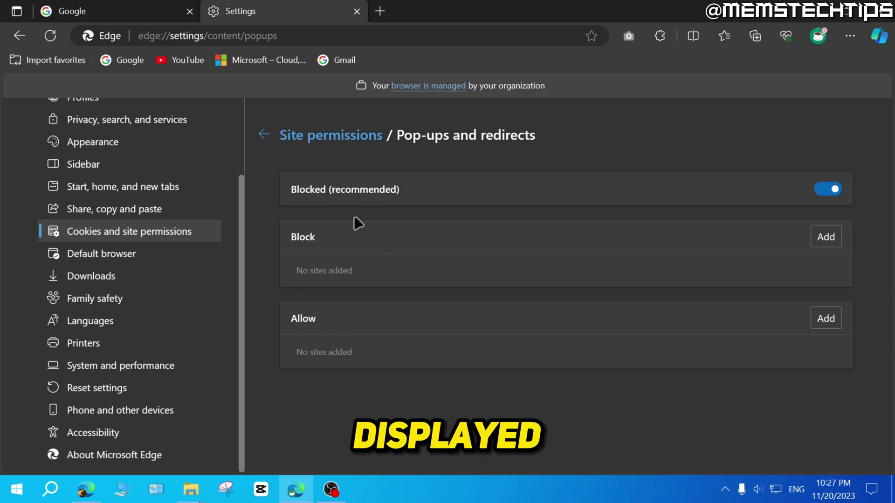